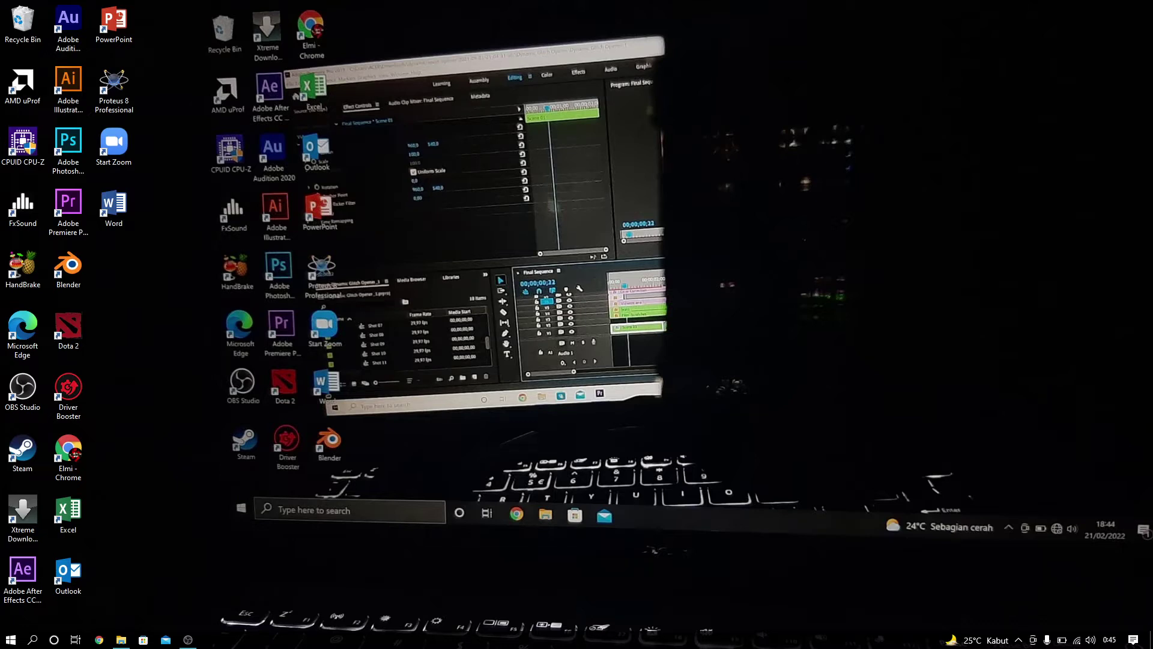
Step: Check the available display resolutions in the Windows display settings, keep 1920 × 1080, and close the settings
right_click(929, 149)
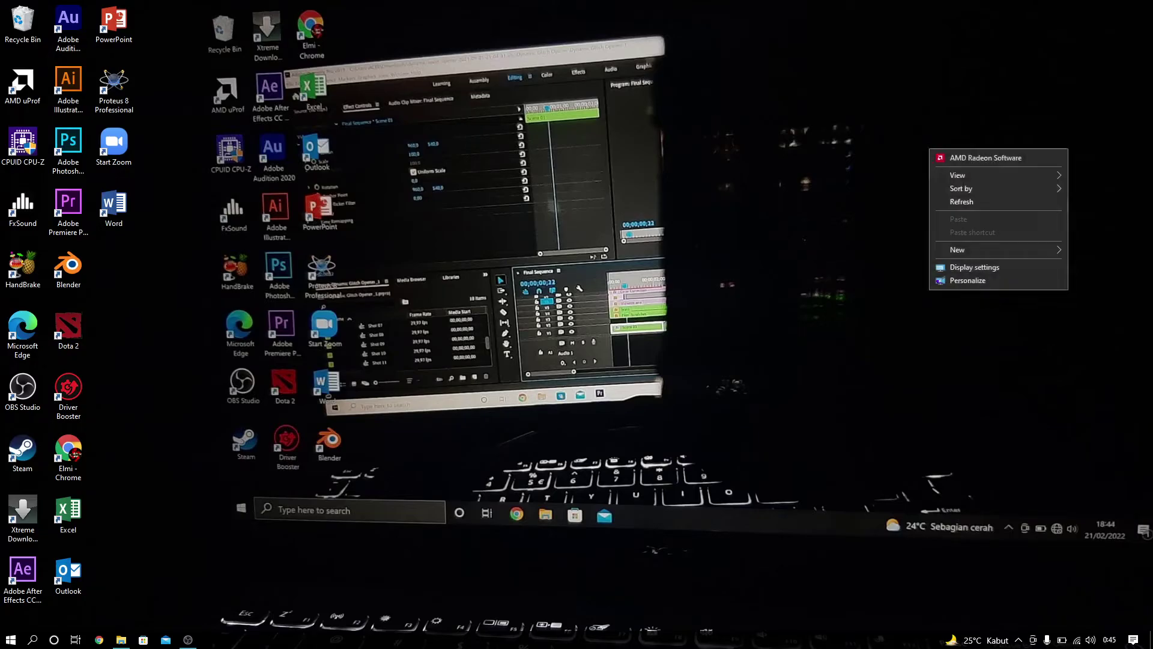
left_click(951, 267)
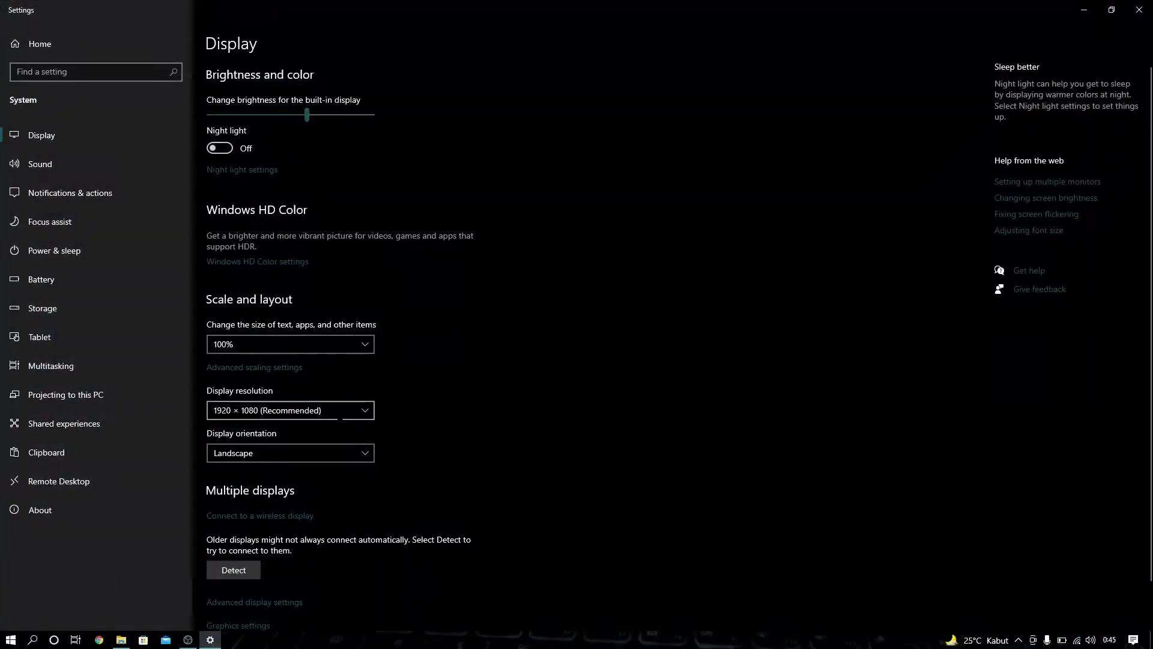
left_click(338, 414)
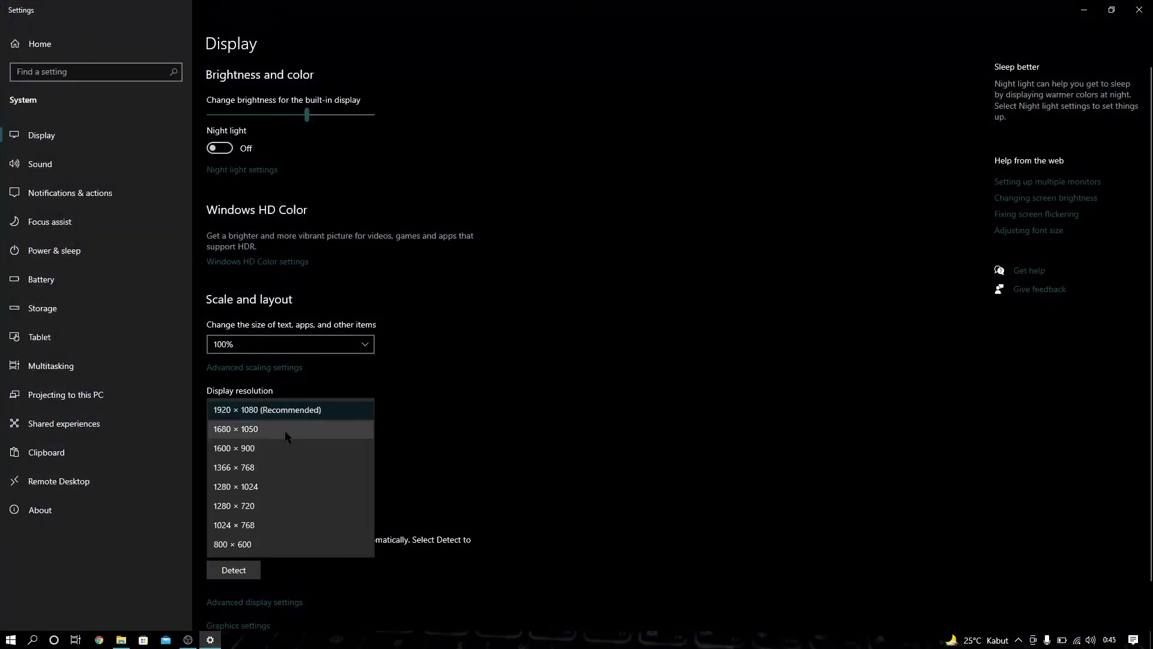
left_click(282, 410)
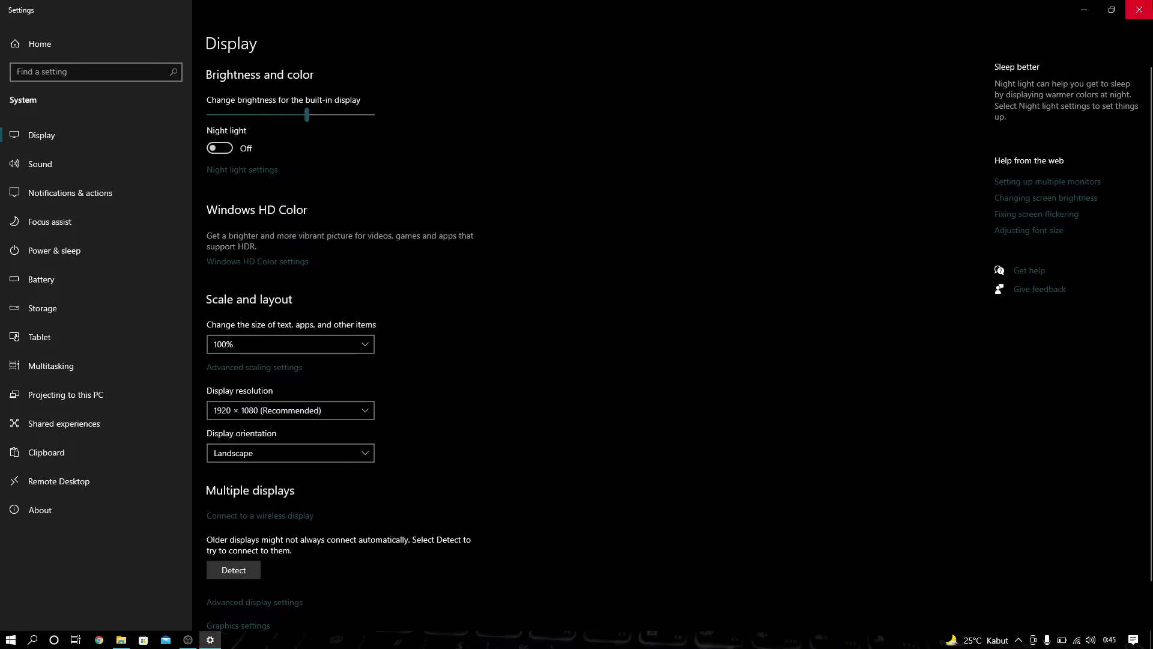
left_click(1139, 9)
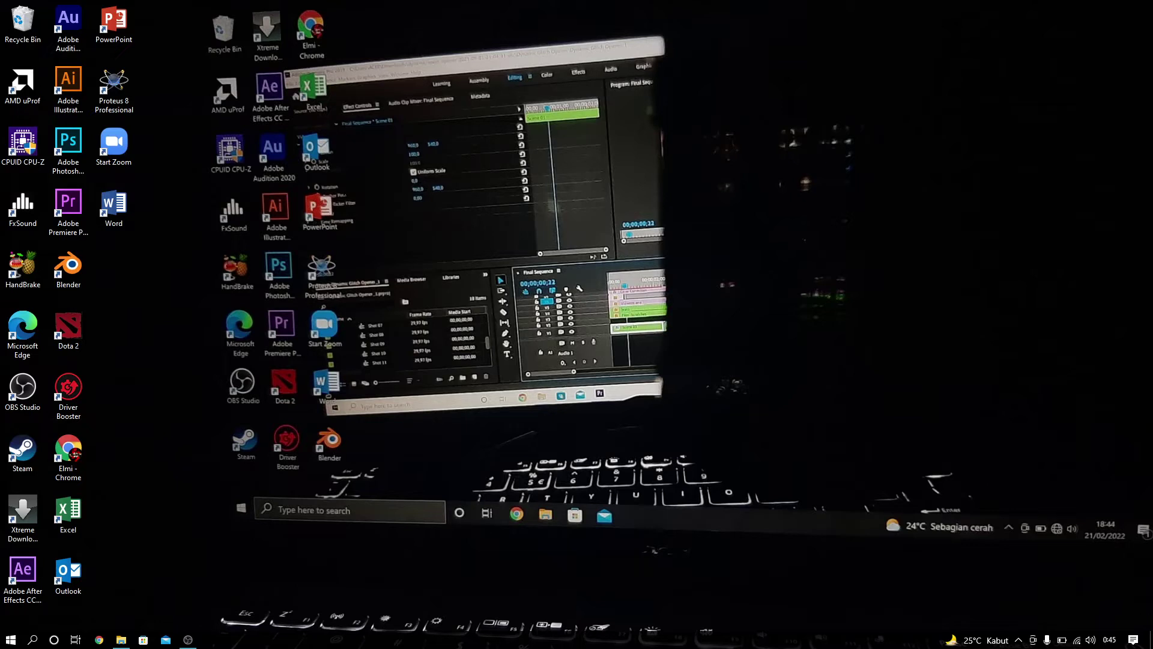
Step: Check whether AMD Radeon Software is offered among the desktop's options
right_click(390, 180)
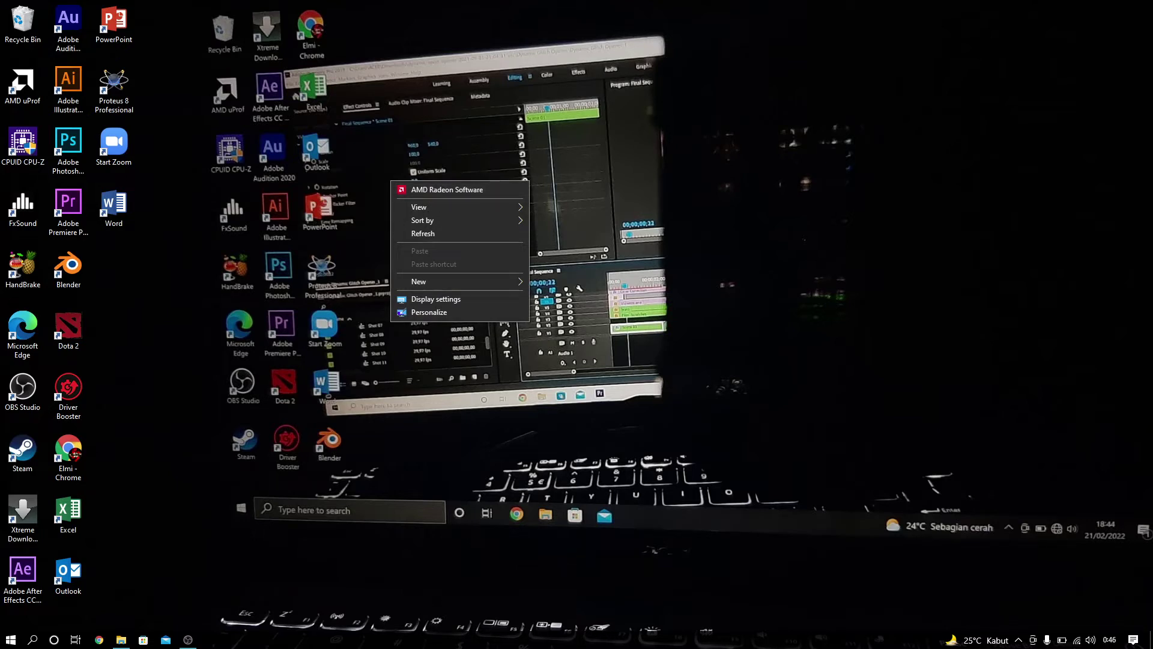
key("Escape")
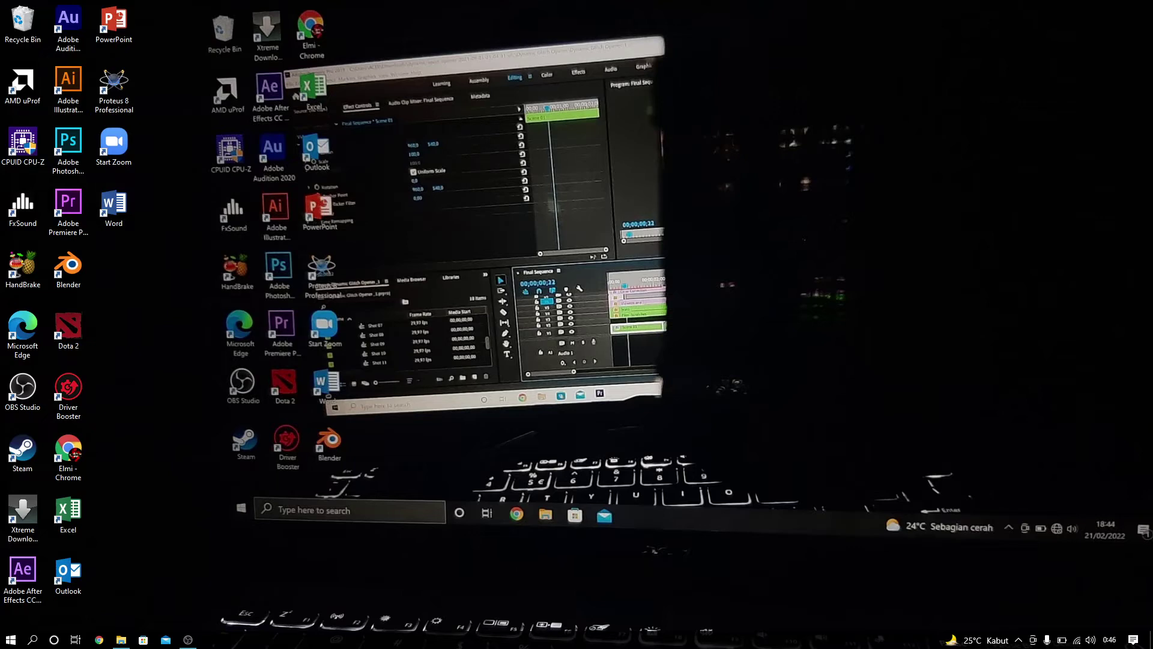
Step: Copy the processor name "AMD Ryzen 7 5700U" from this PC's properties and close the open windows
left_click(121, 639)
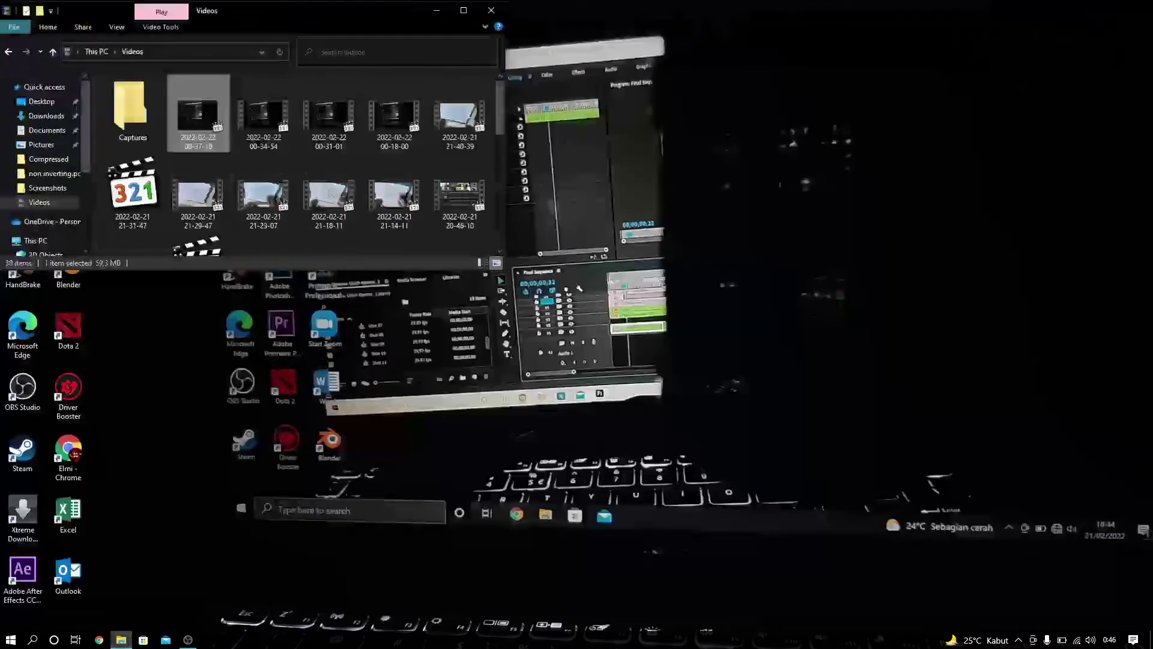
left_click(35, 103)
scroll(37, 180, "down", 1)
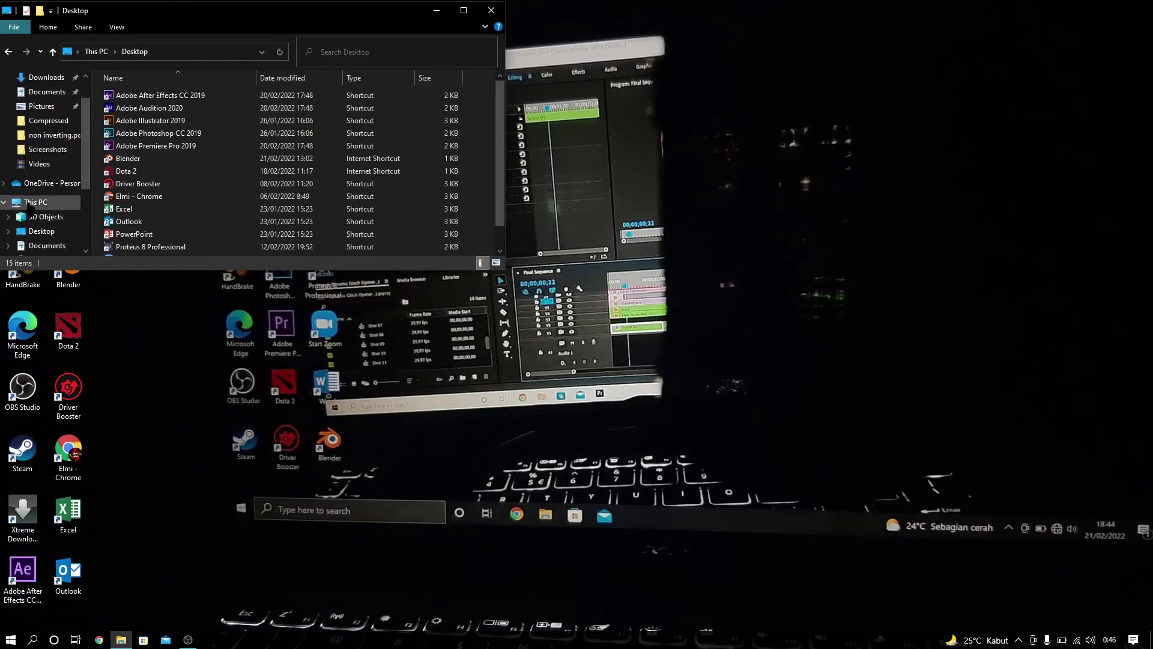
right_click(28, 204)
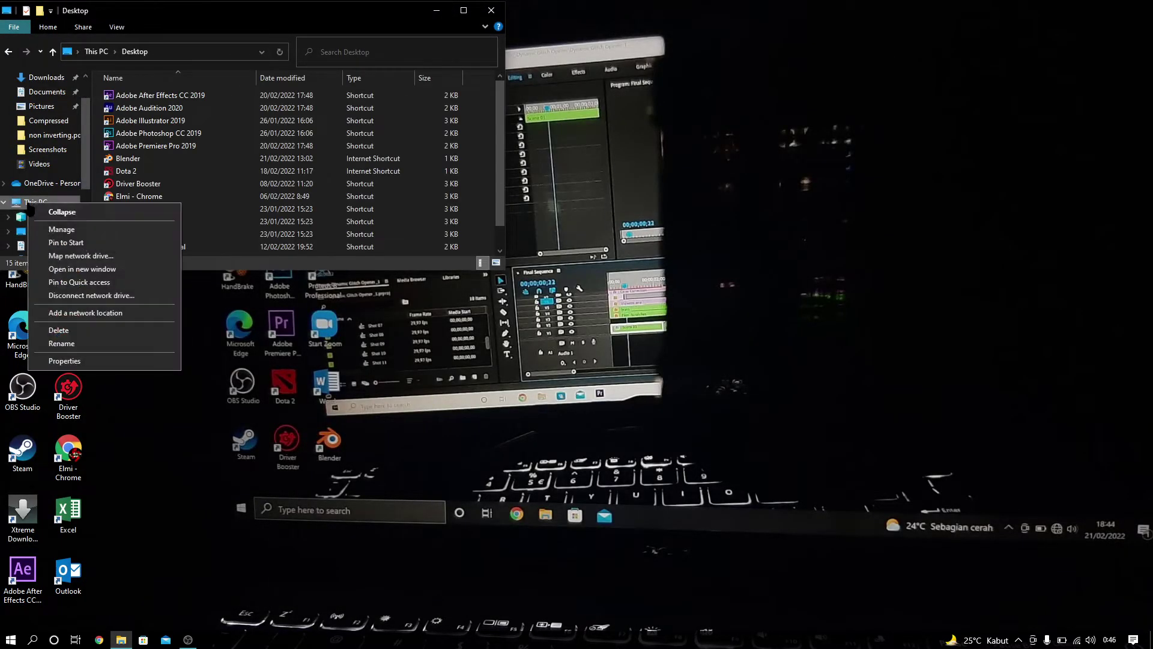
left_click(78, 360)
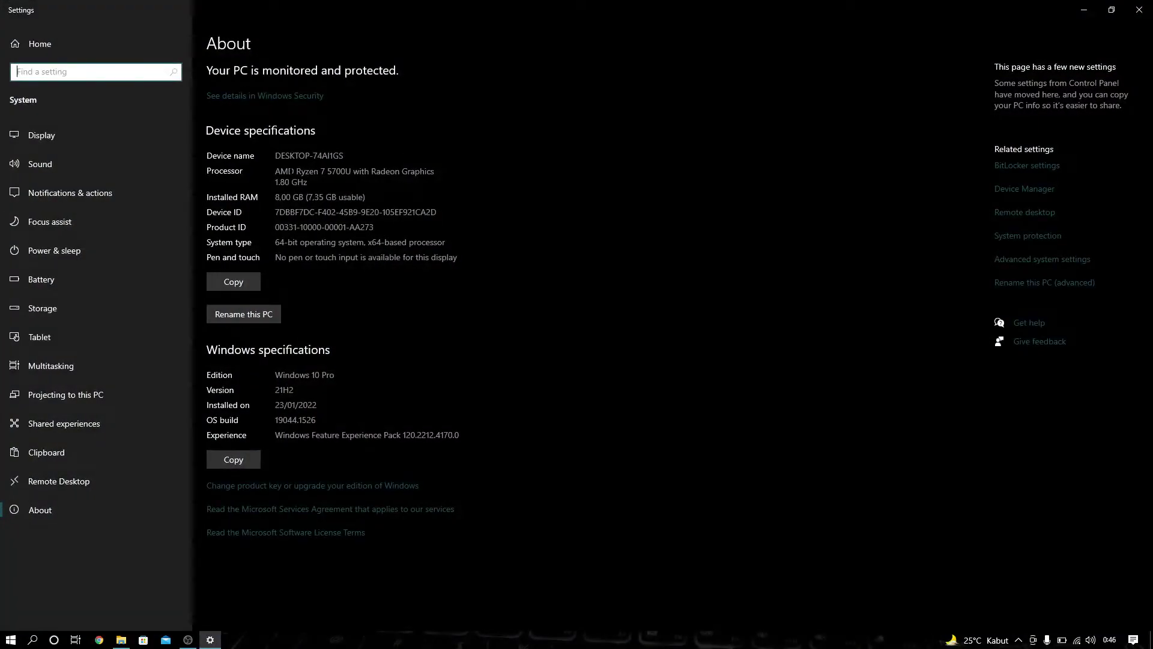
left_click_drag(282, 172, 352, 172)
key("ctrl+c")
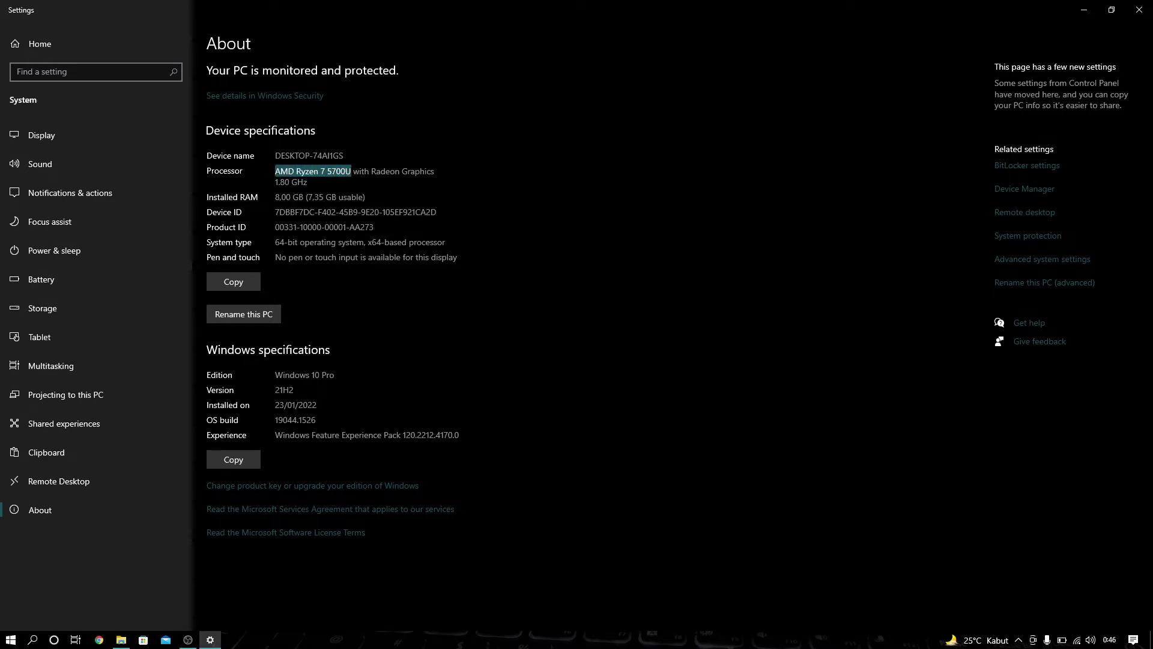
left_click(1139, 9)
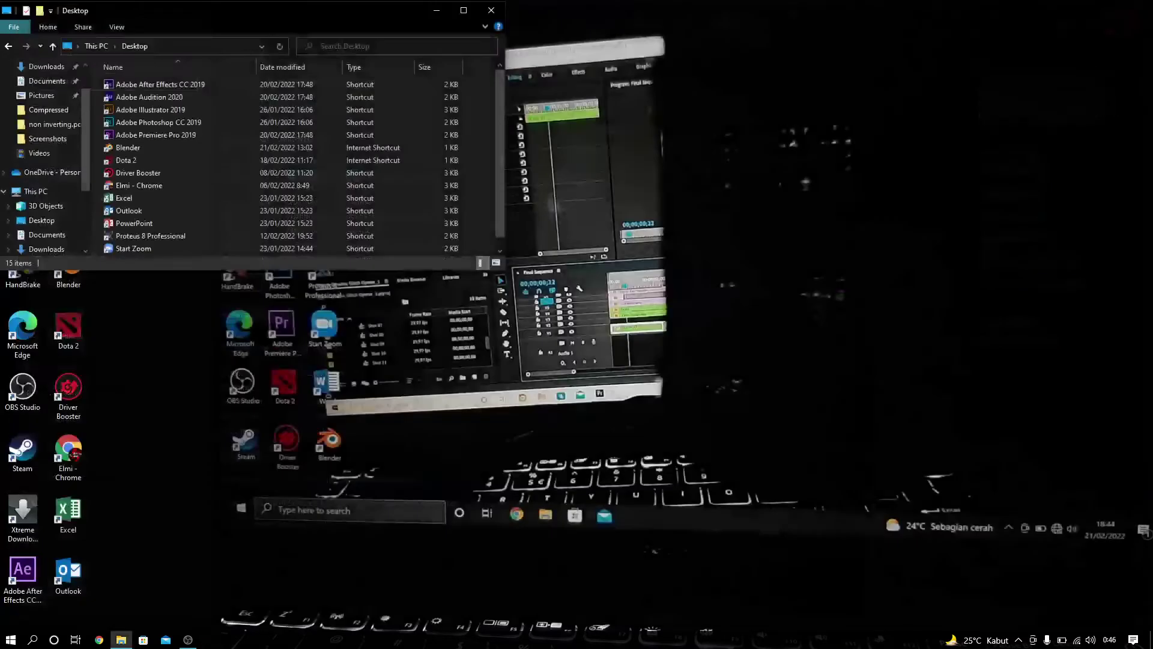
left_click(491, 10)
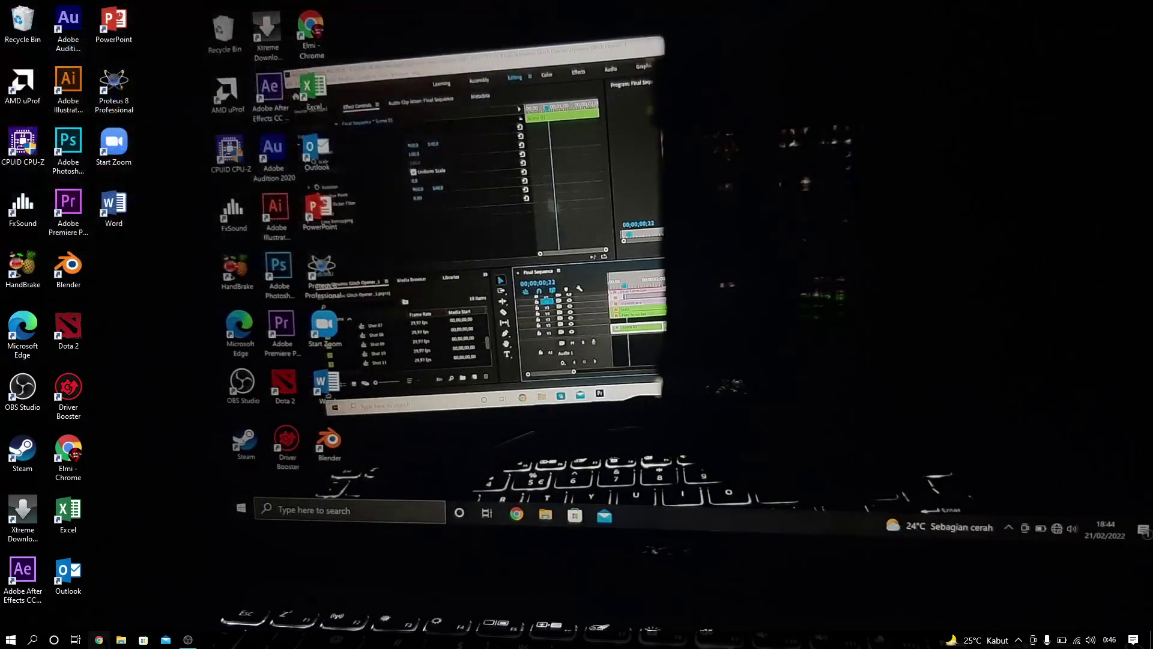
Step: Switch to Chrome and search Google for "download AMD Ryzen 7 5700U"
left_click(98, 639)
left_click(579, 333)
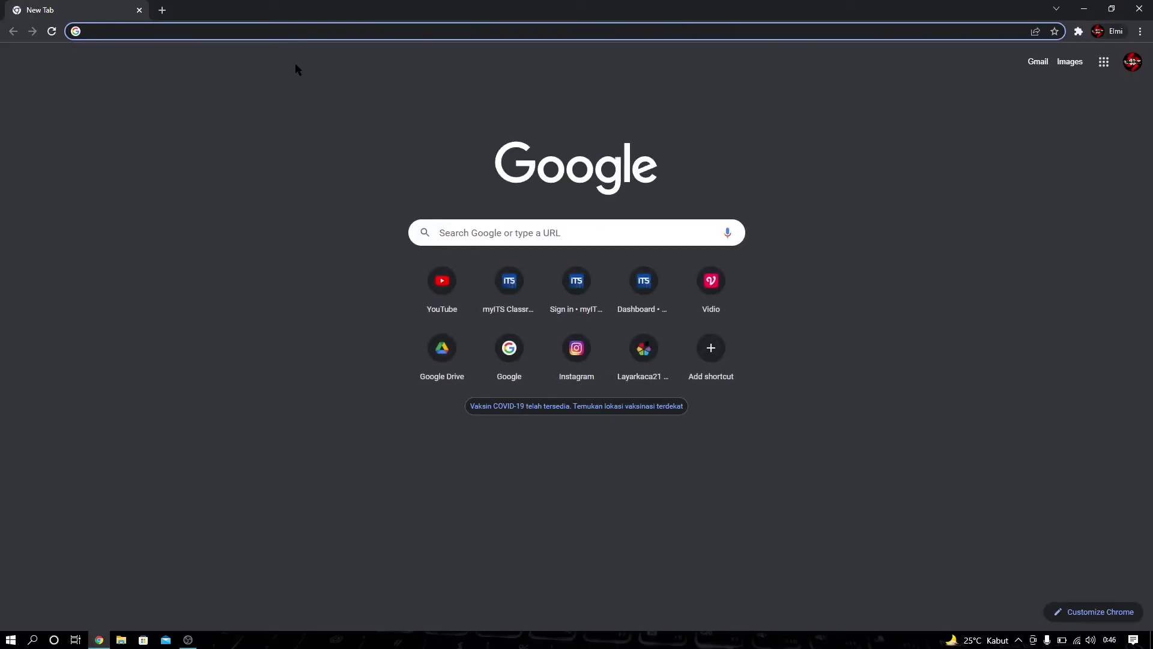
type("downloa")
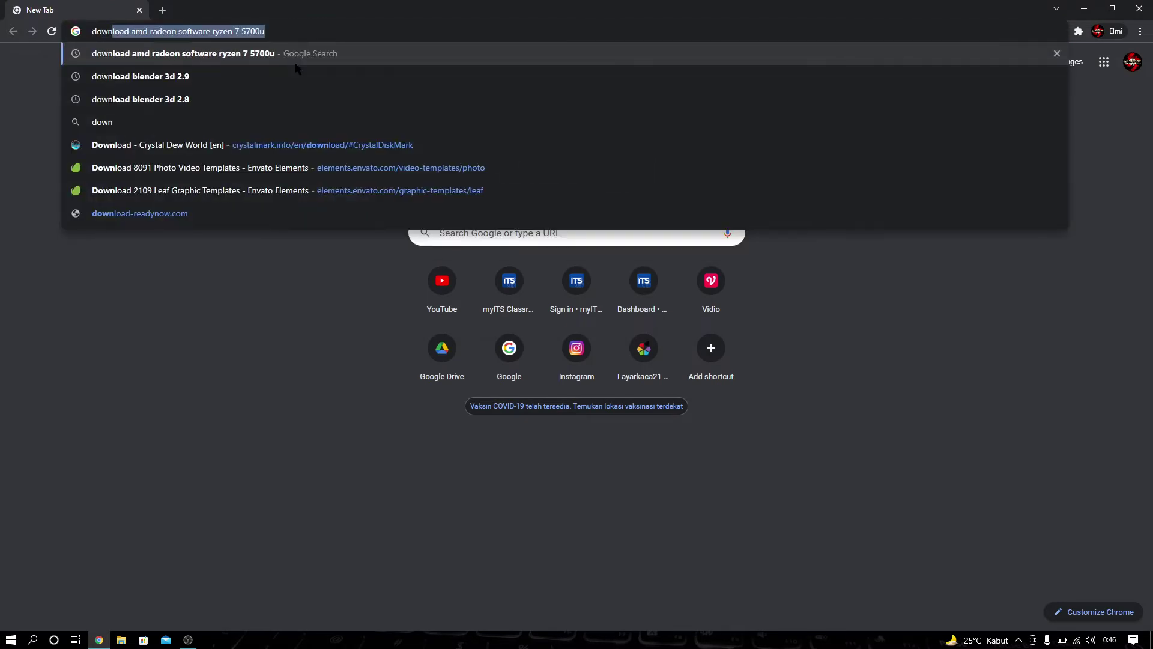
type("d")
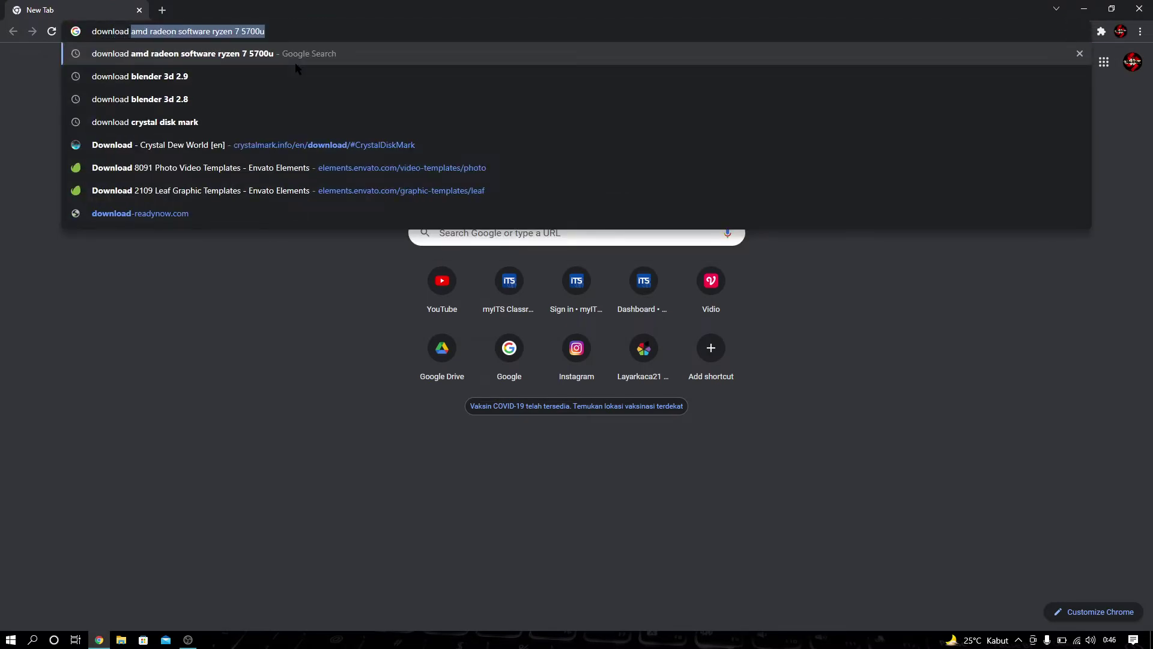
key("ctrl+v")
key("Return")
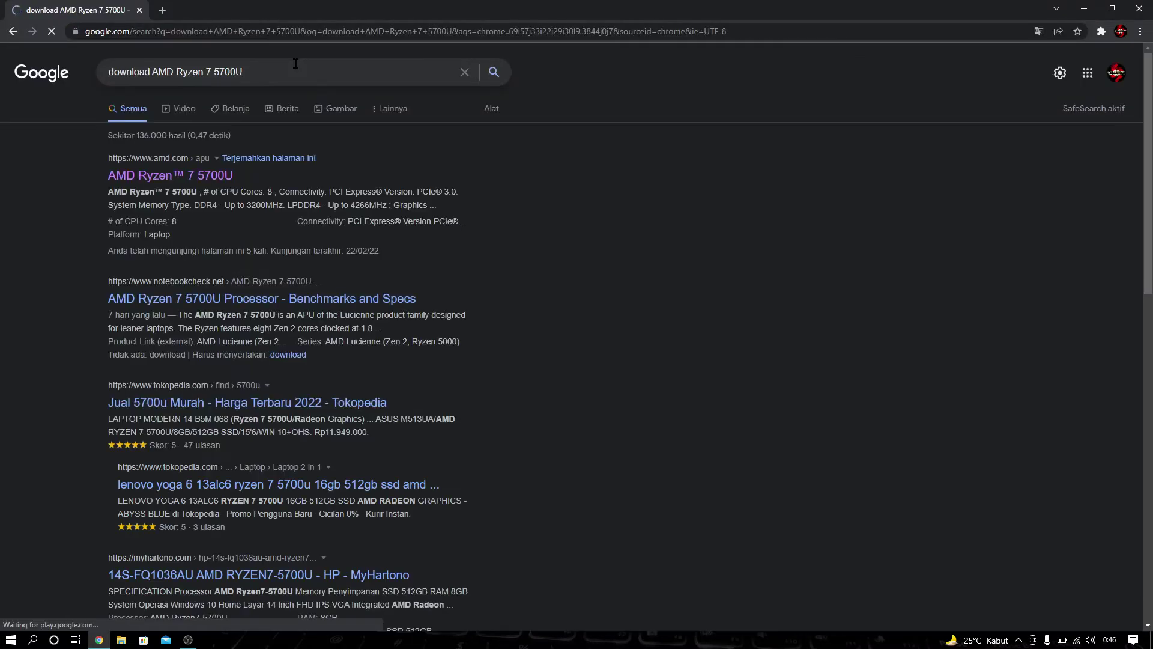
Step: Open AMD's drivers and support page for the Ryzen 7 5700U and expand the Windows 10 - 64-Bit Edition downloads
left_click(198, 180)
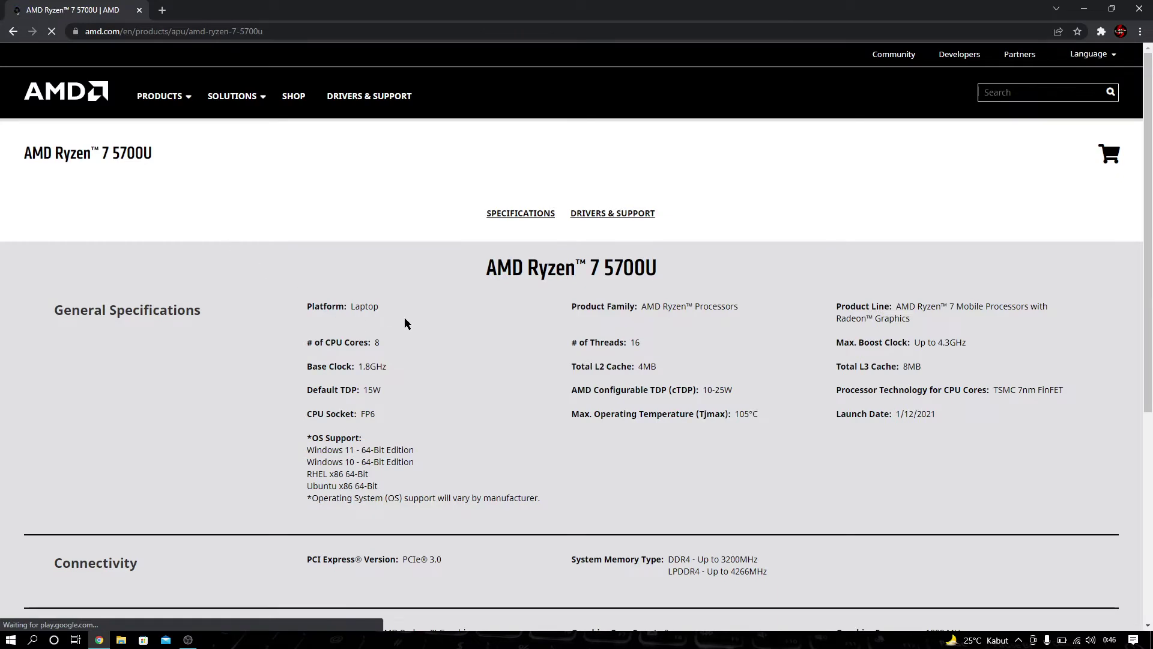
left_click(602, 222)
scroll(402, 304, "down", 3)
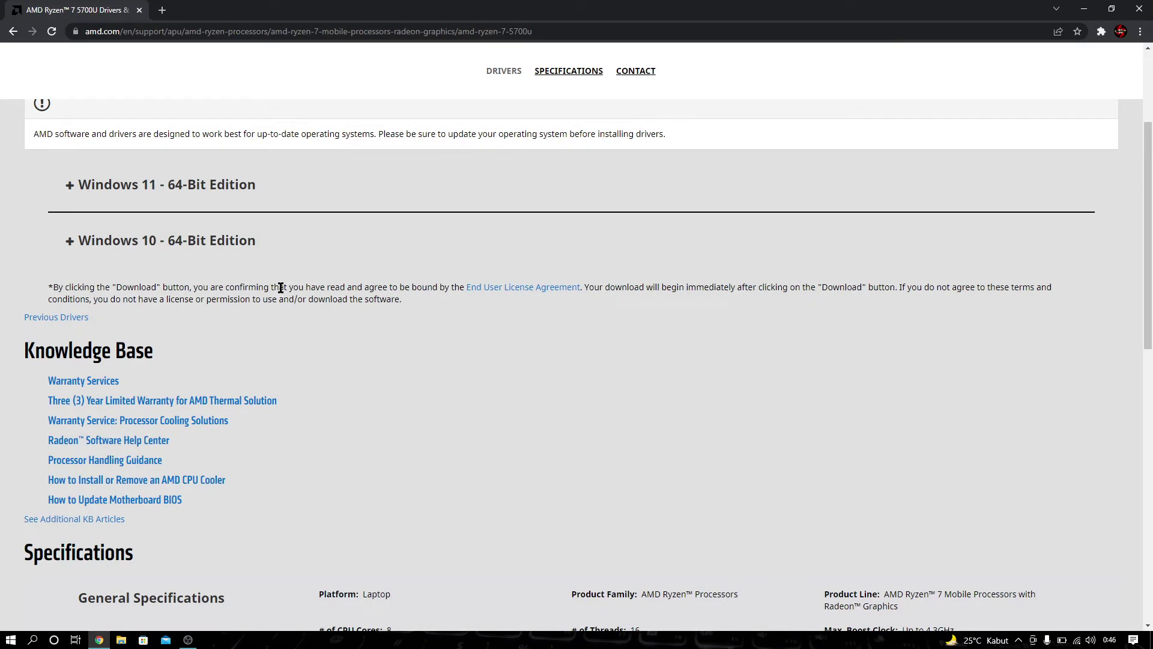
left_click(71, 241)
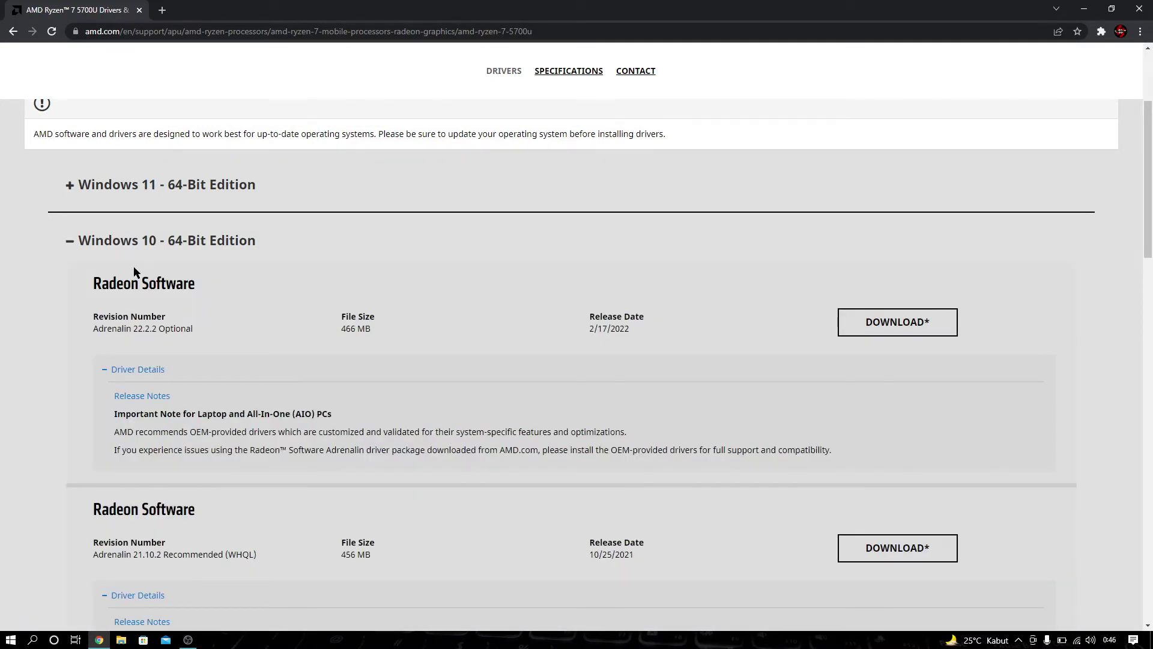
Step: Review the Radeon Software and Auto-Detect and Install downloads for Windows 10, and close the browser
scroll(265, 287, "down", 4)
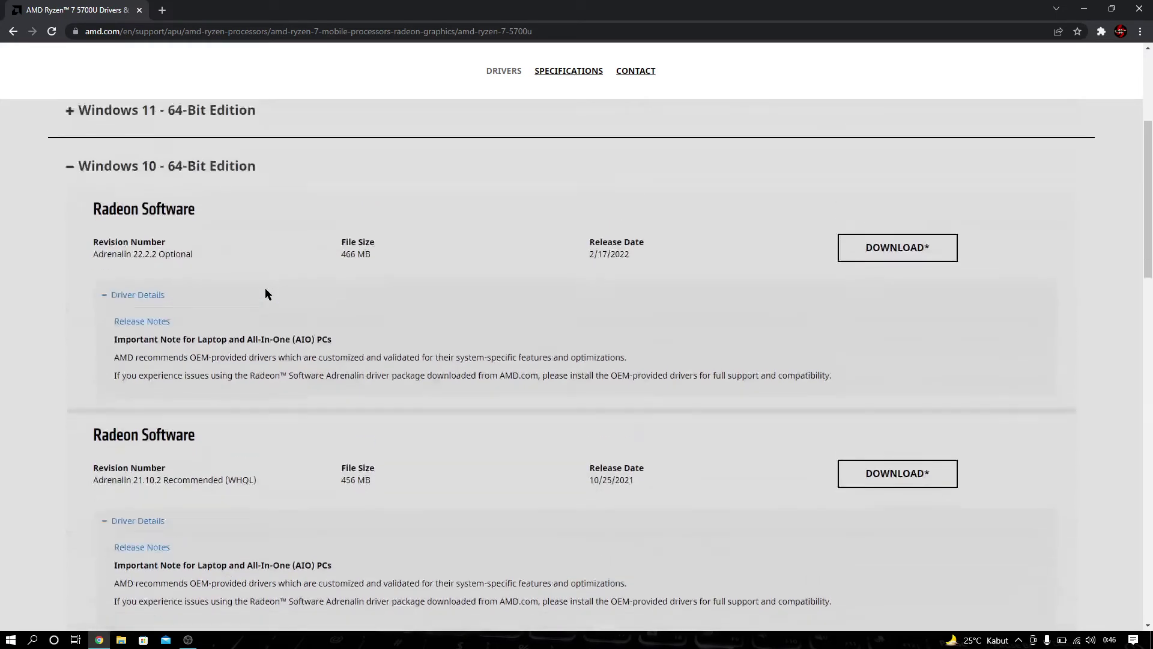
scroll(265, 293, "up", 2)
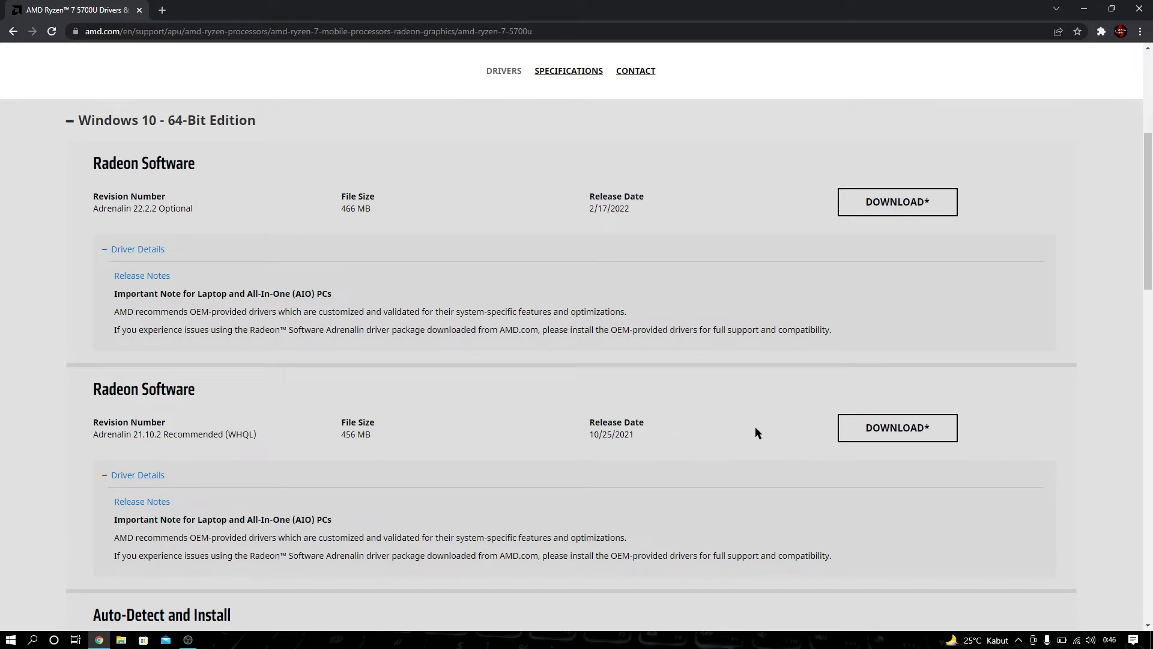
scroll(506, 362, "down", 3)
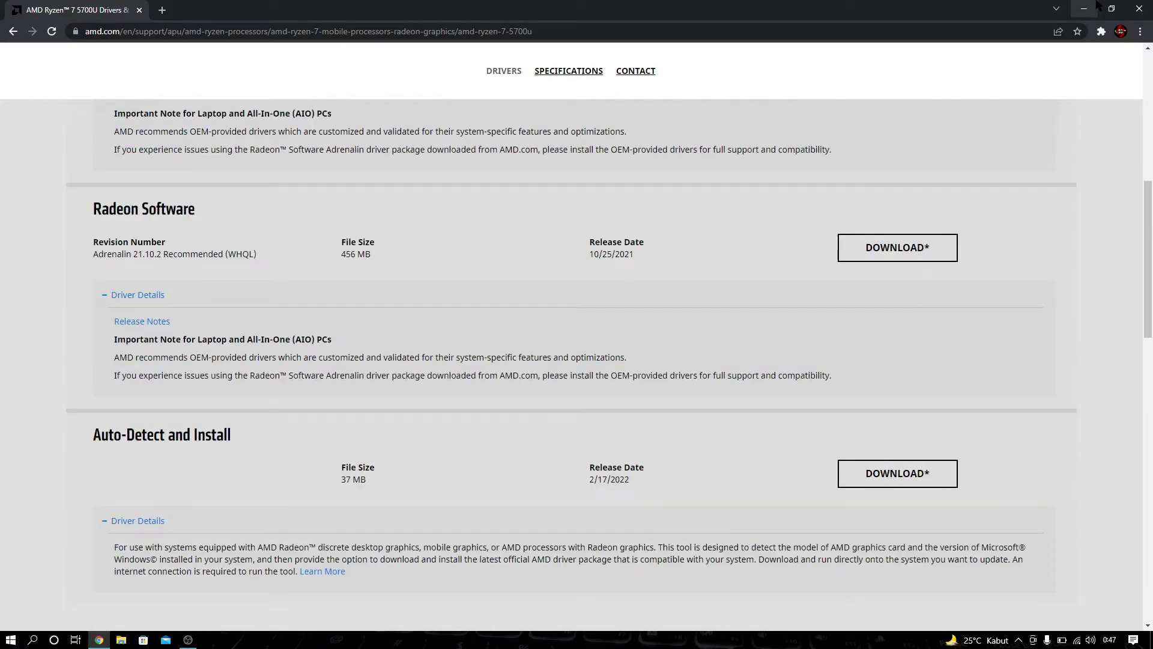
left_click(1144, 4)
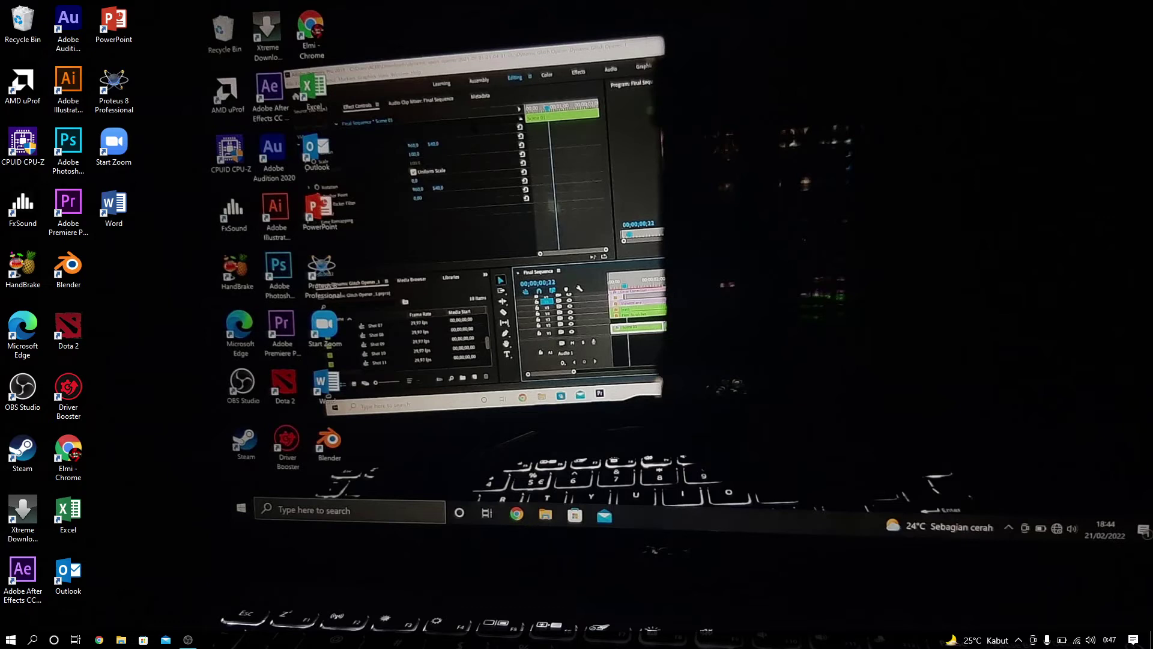
Step: Open AMD Radeon Software from the desktop and enable Virtual Super Resolution in its display settings
right_click(472, 124)
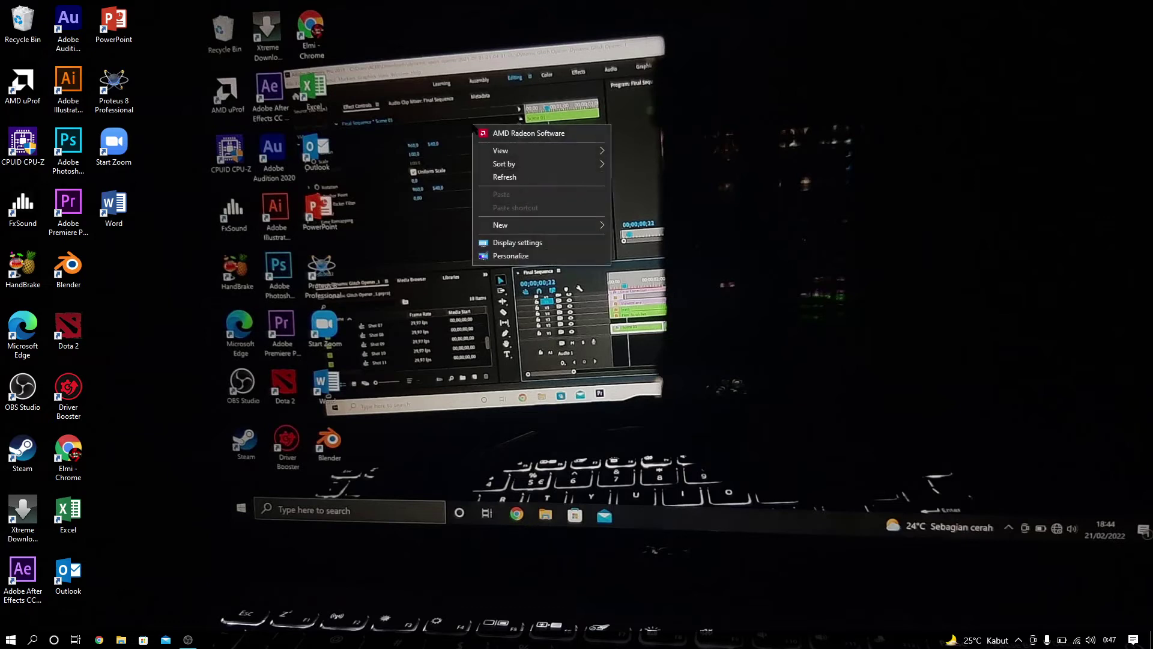
left_click(488, 134)
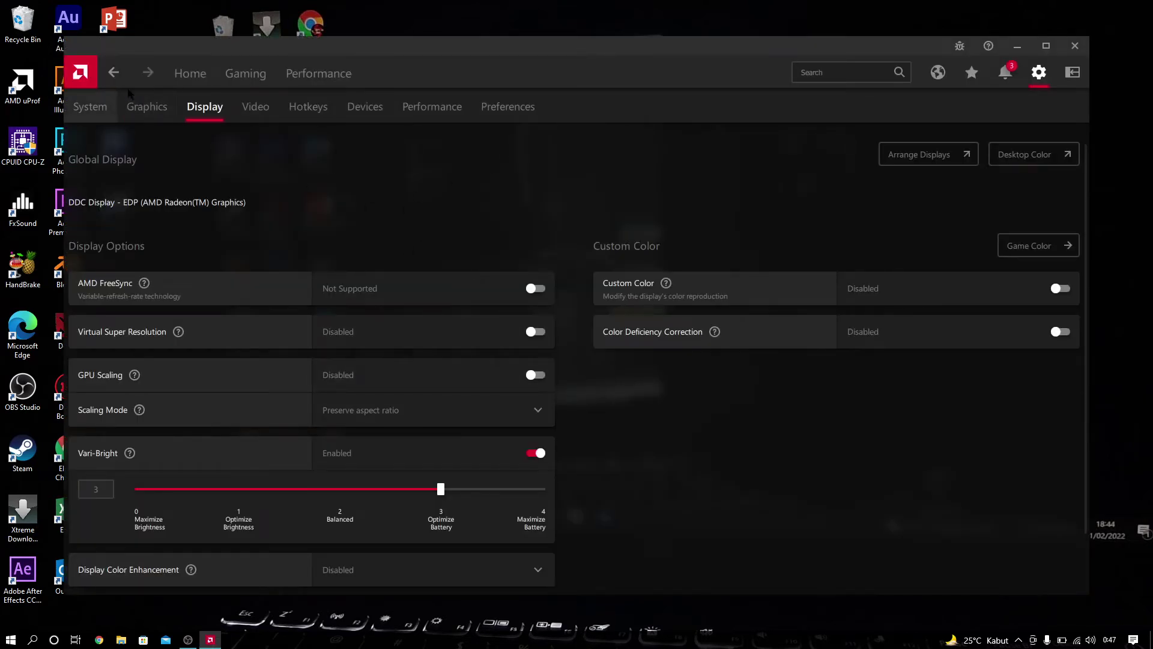
left_click(190, 72)
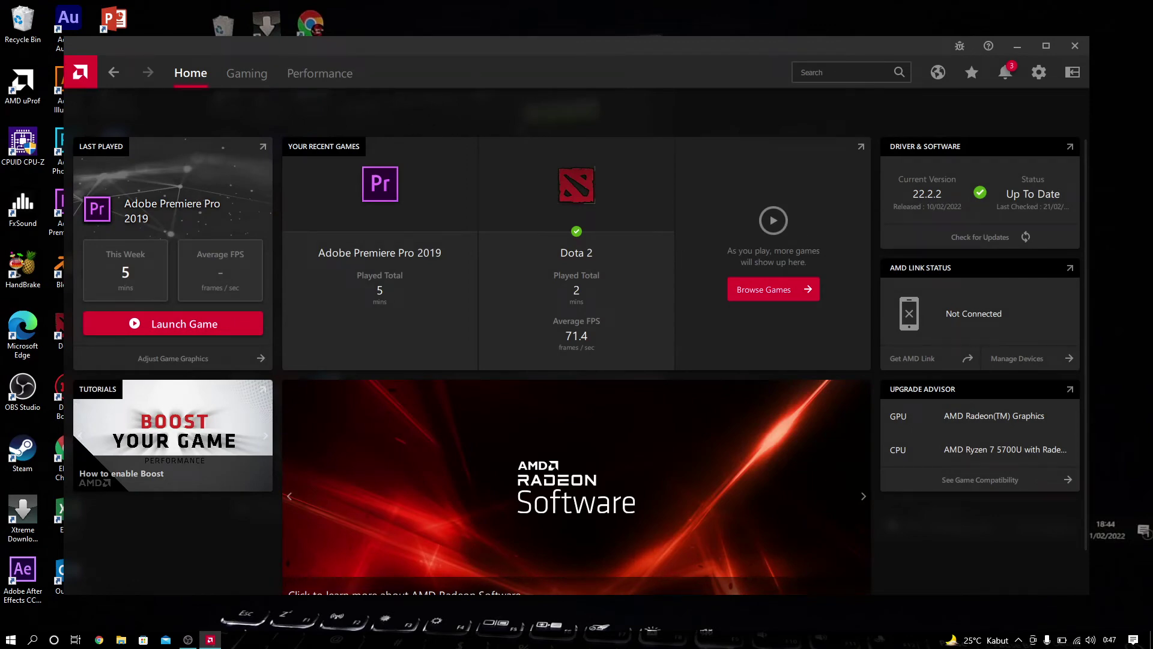
left_click(1039, 72)
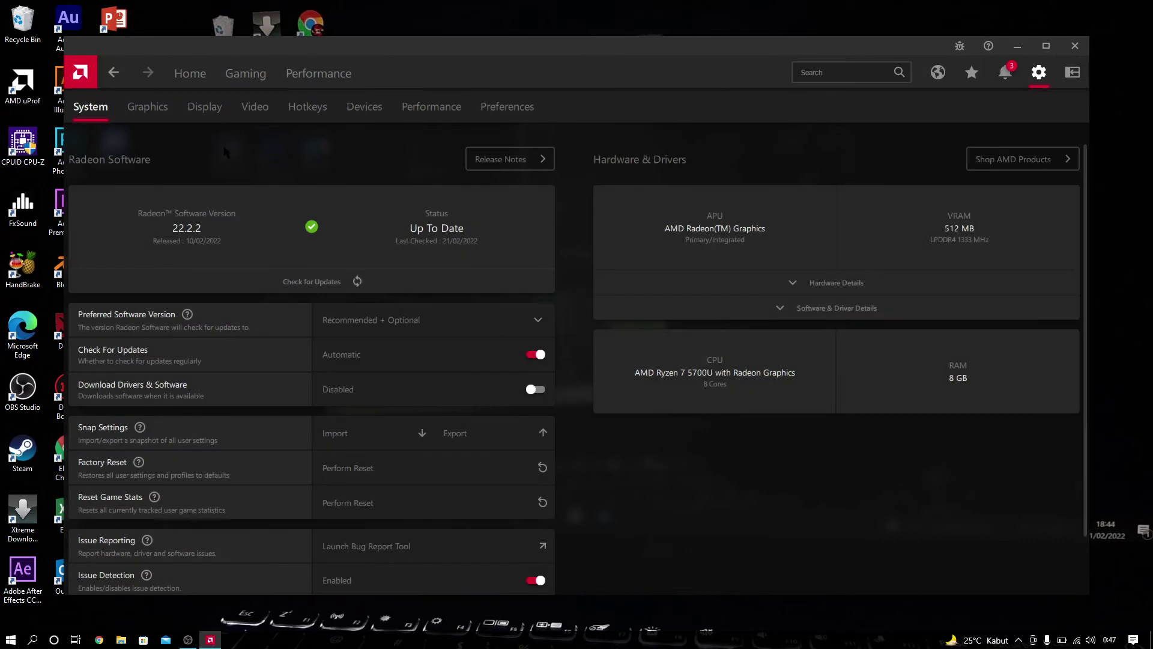
left_click(190, 109)
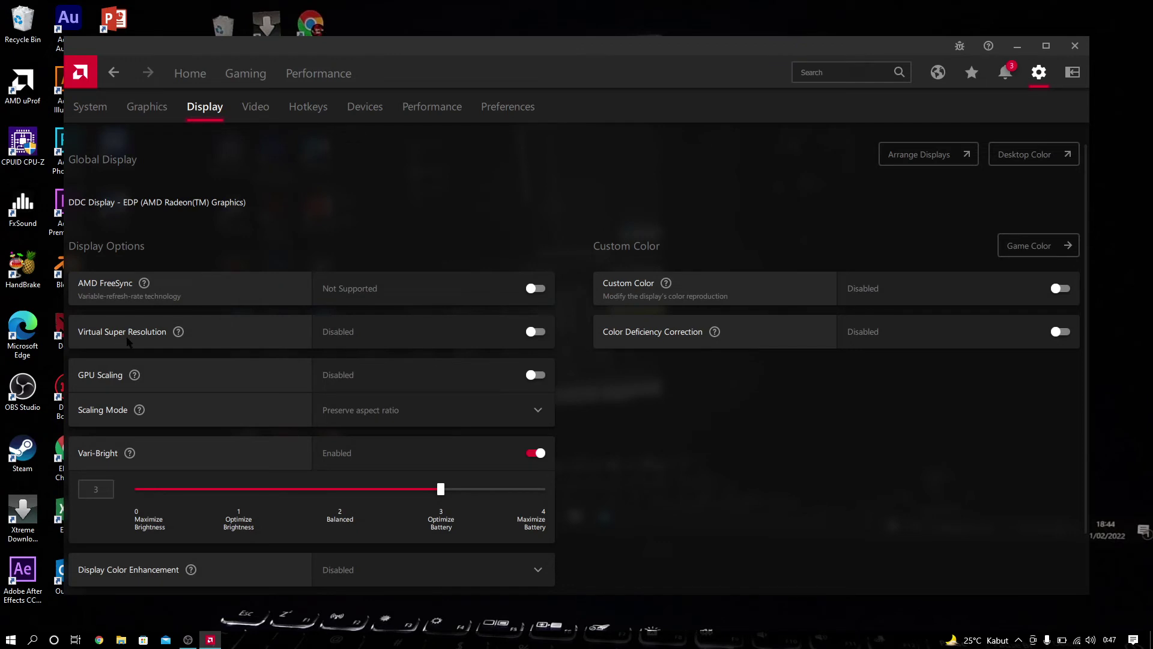
left_click(532, 332)
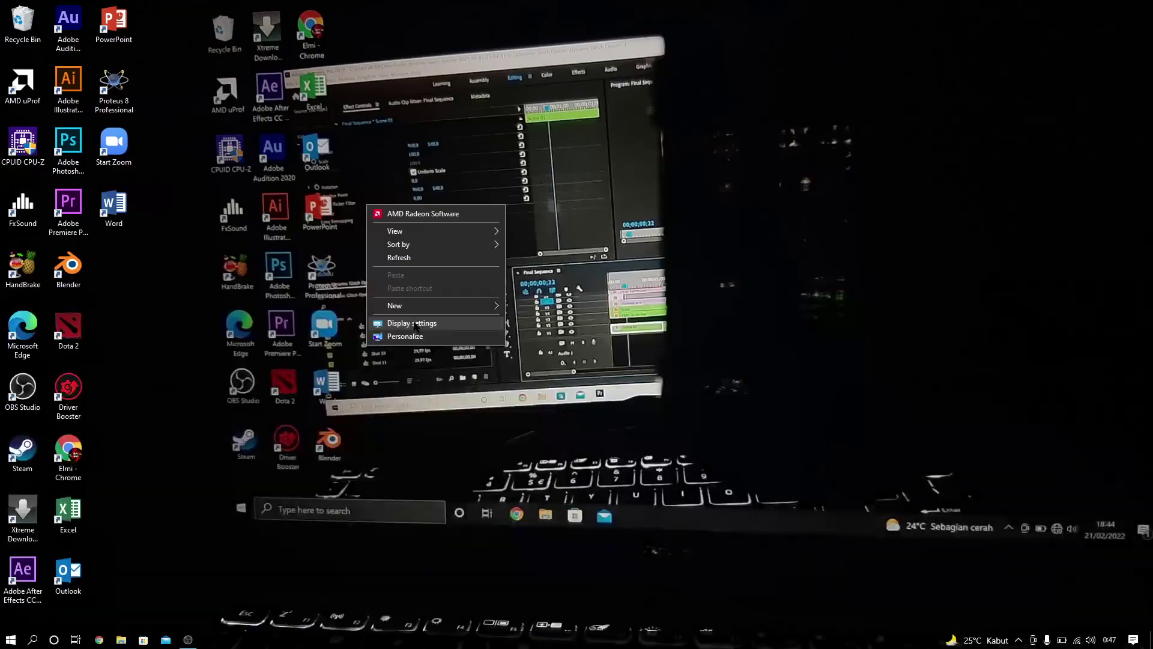
Step: Set the display resolution to 3840 × 2160 in the Windows display settings
left_click(415, 324)
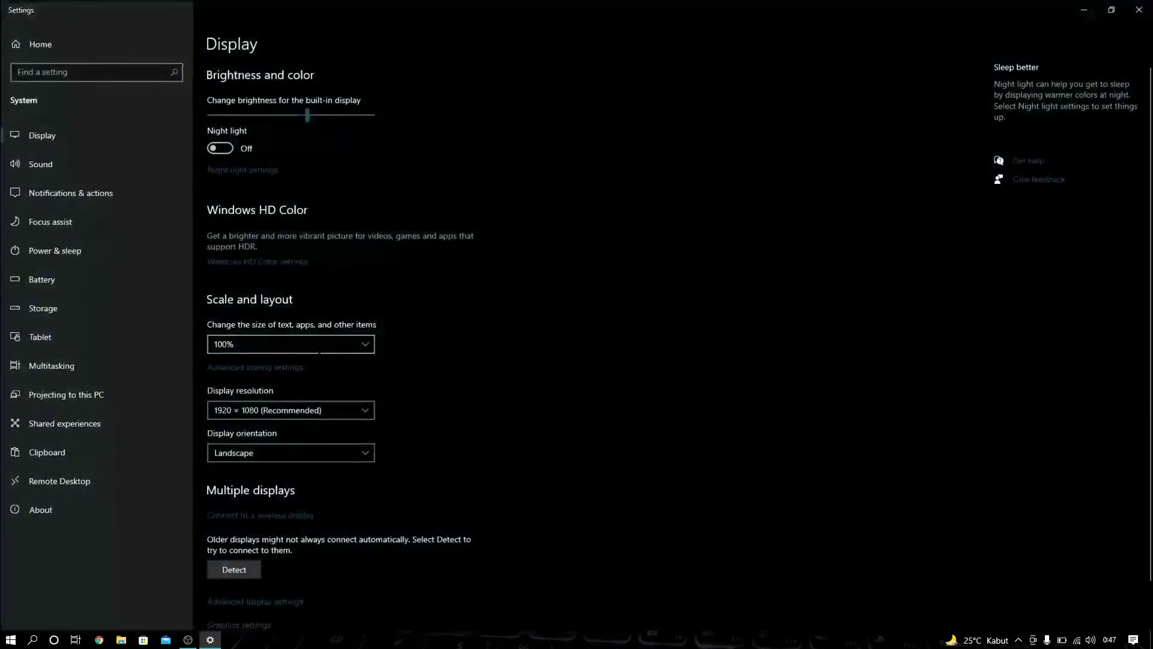
left_click(281, 408)
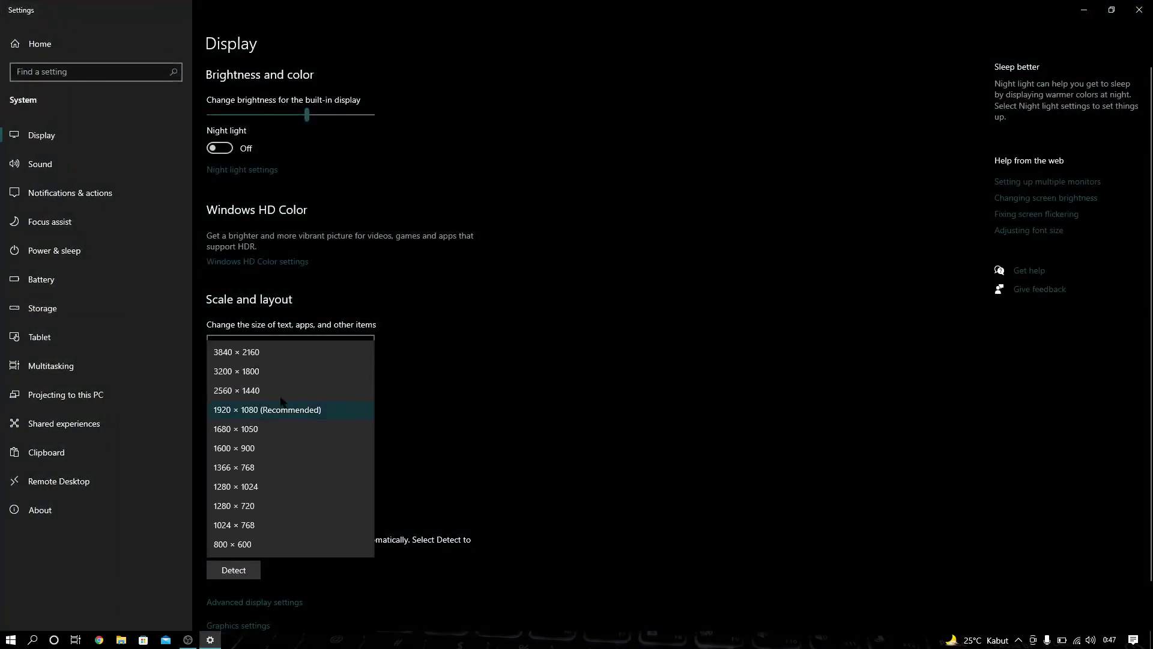
left_click(277, 352)
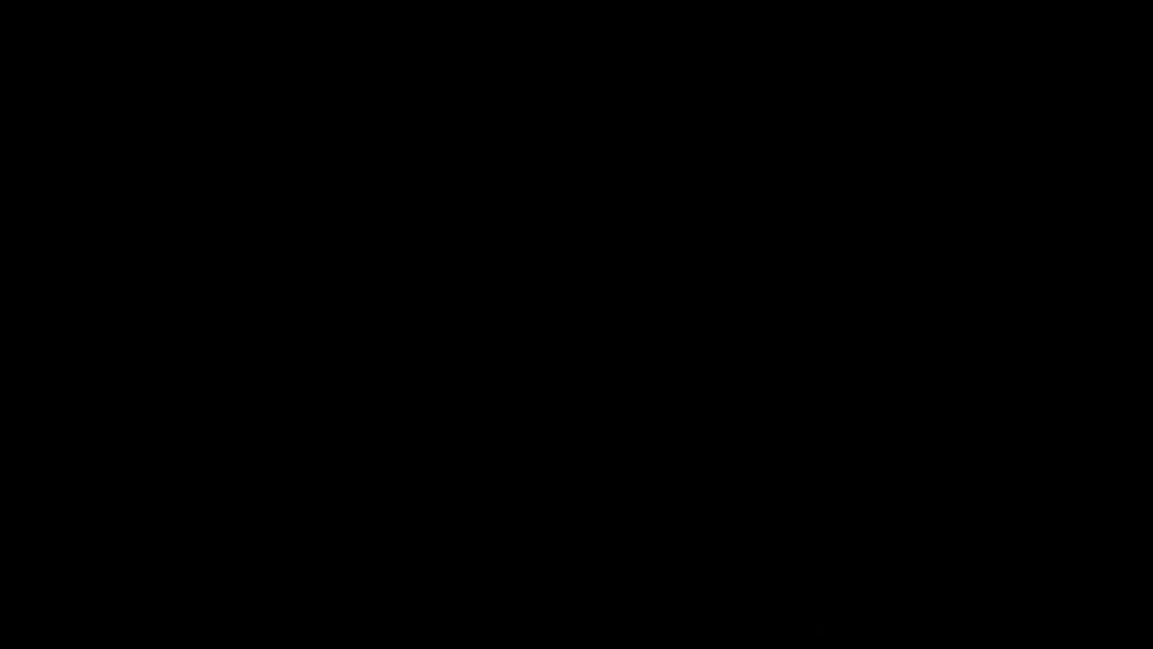